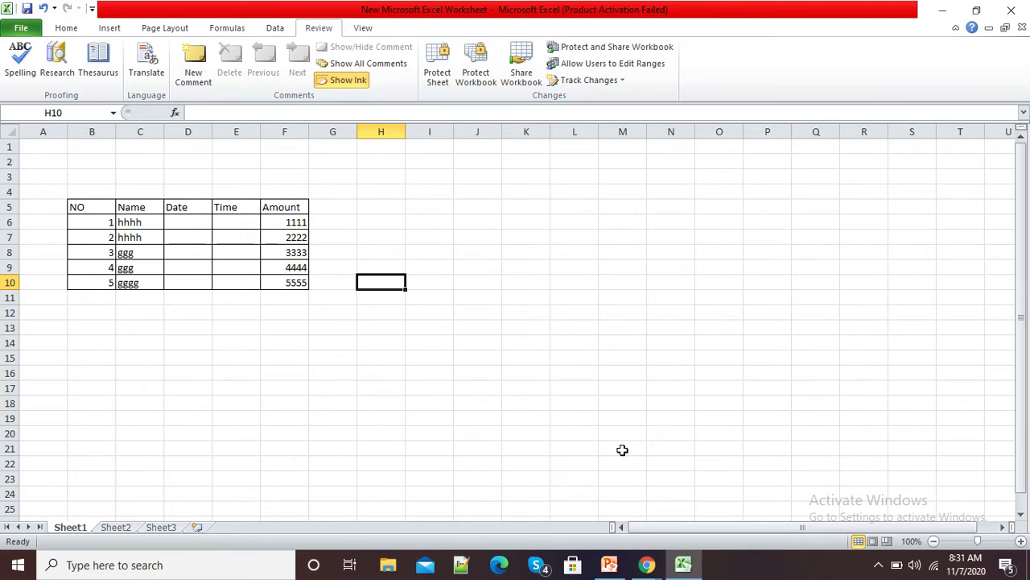
# Make all text in the table range B5:F10 bold
pyautogui.click(66, 28)
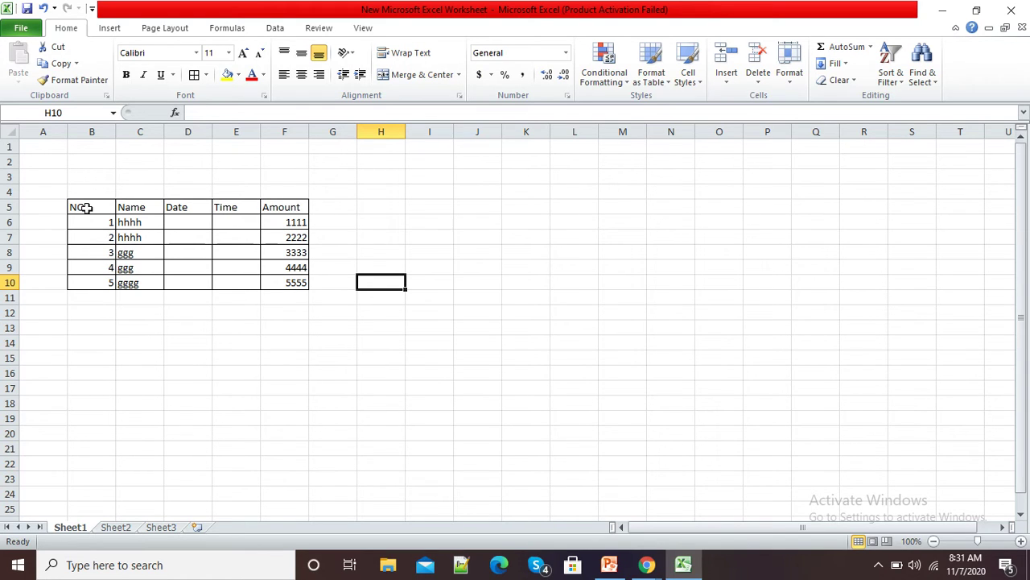
pyautogui.moveTo(86, 208); pyautogui.dragTo(279, 280)
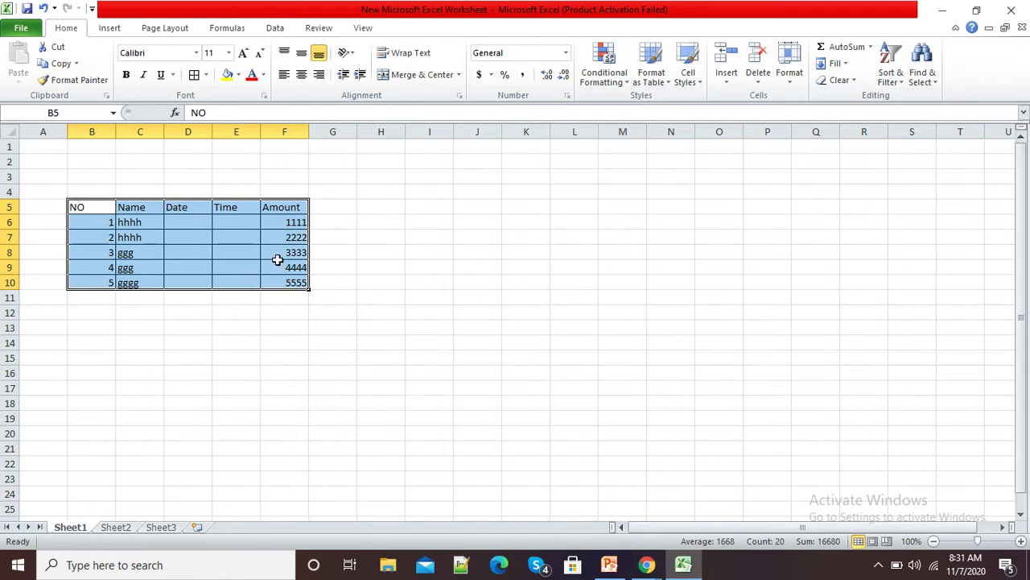
pyautogui.click(125, 74)
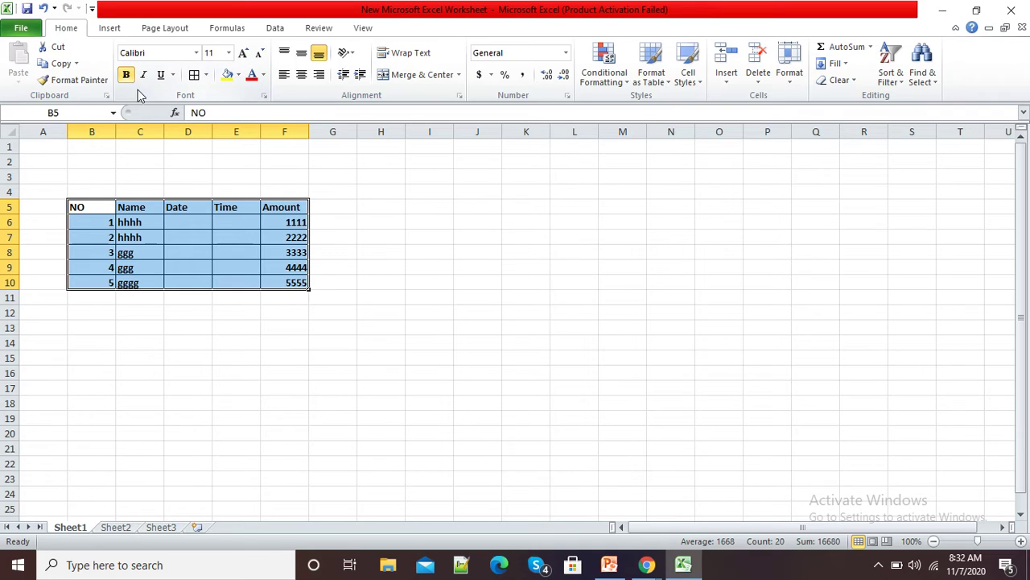
pyautogui.click(355, 286)
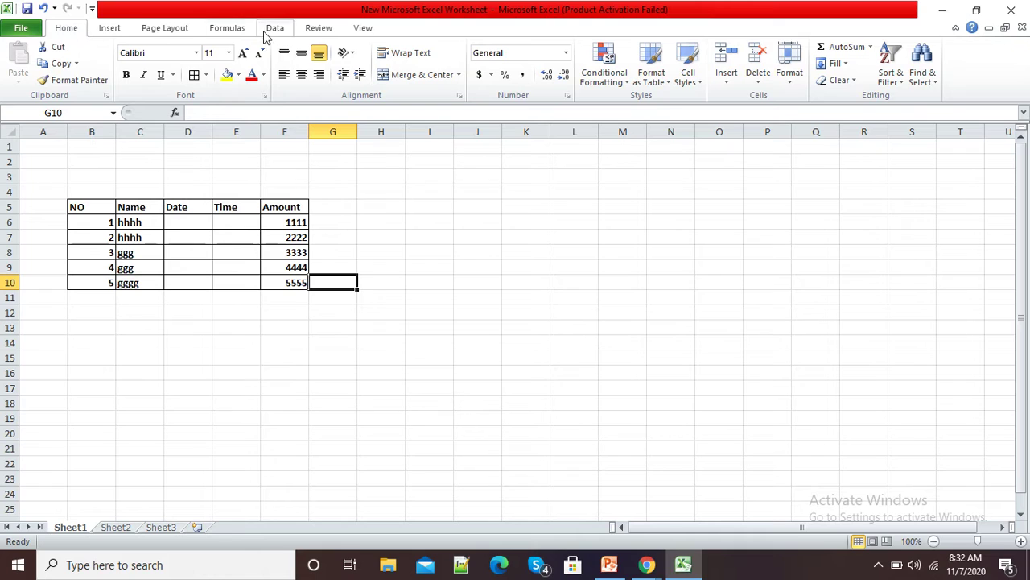
# Protect Sheet1 with a password, allowing users to select locked and unlocked cells, and re-enter the password to confirm
pyautogui.click(316, 31)
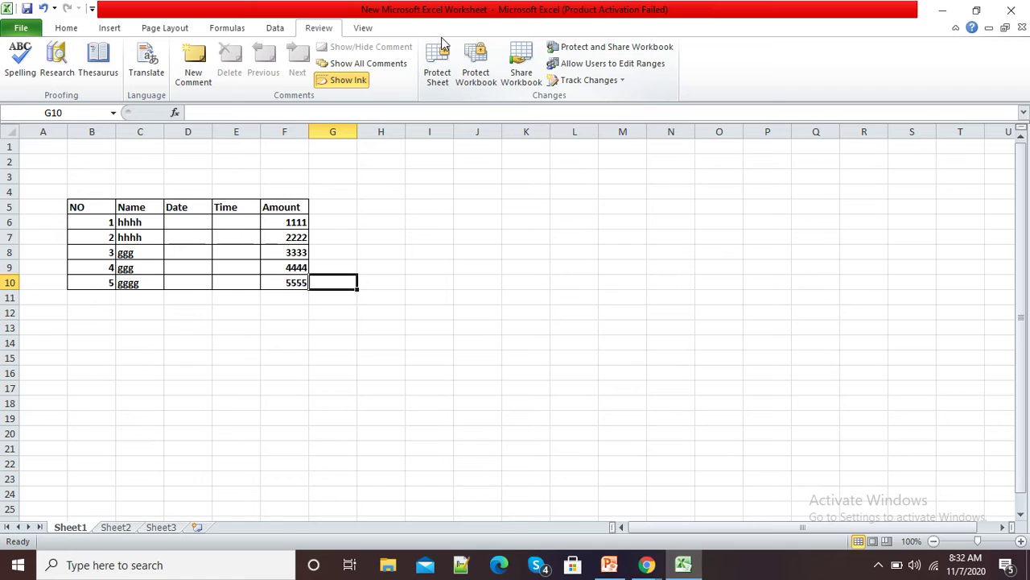
pyautogui.click(436, 78)
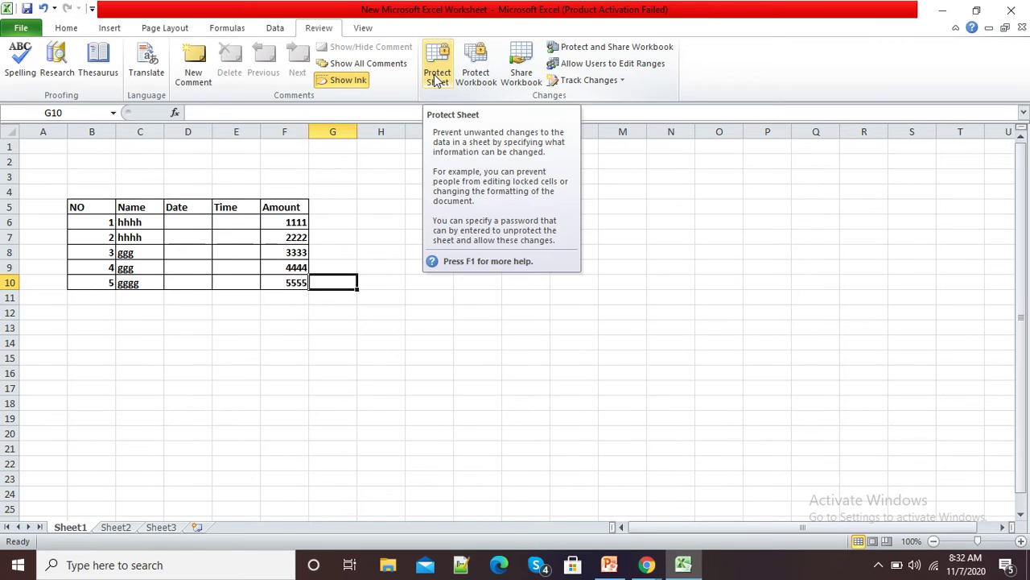
pyautogui.click(434, 78)
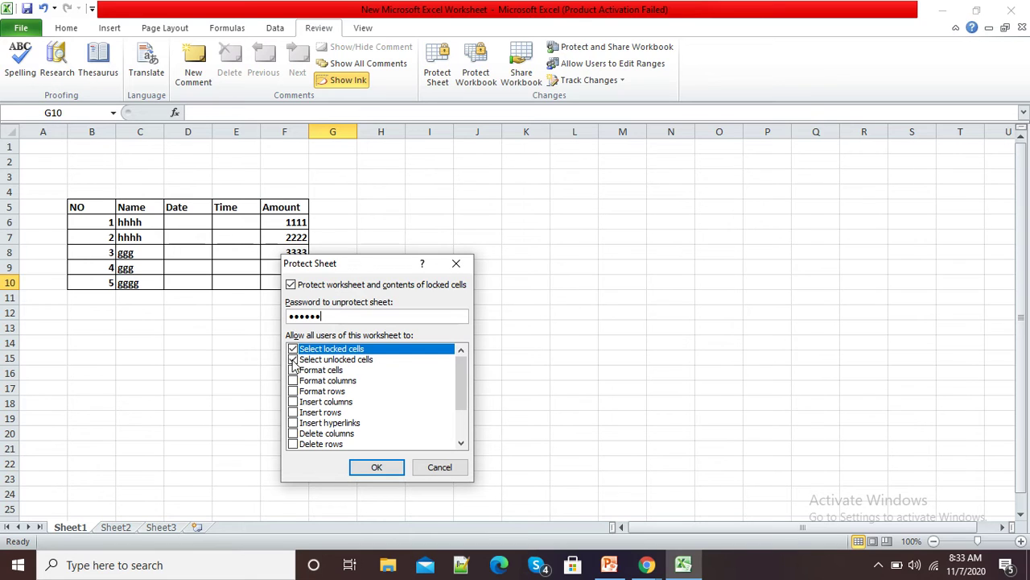
pyautogui.click(378, 468)
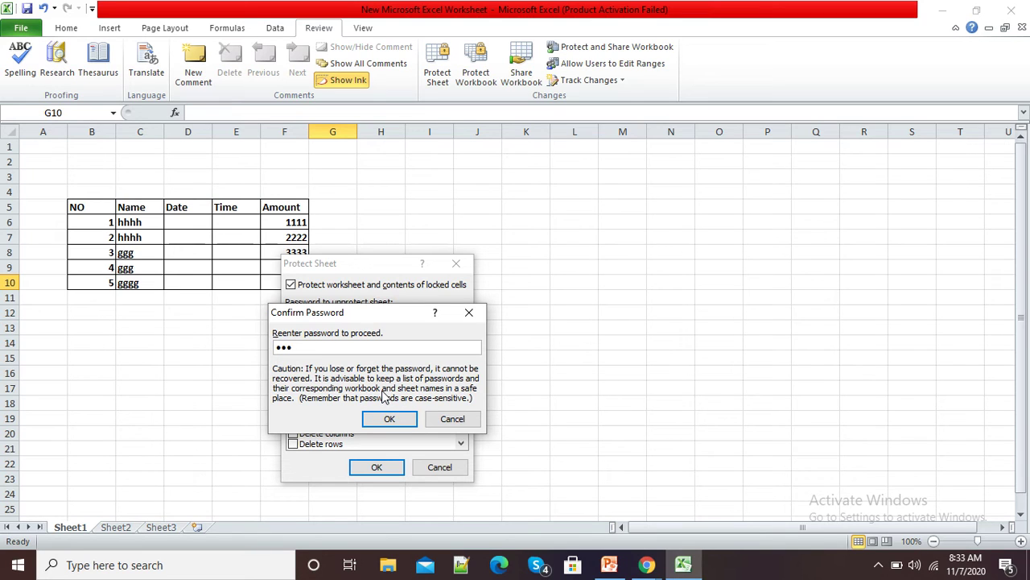
pyautogui.click(388, 419)
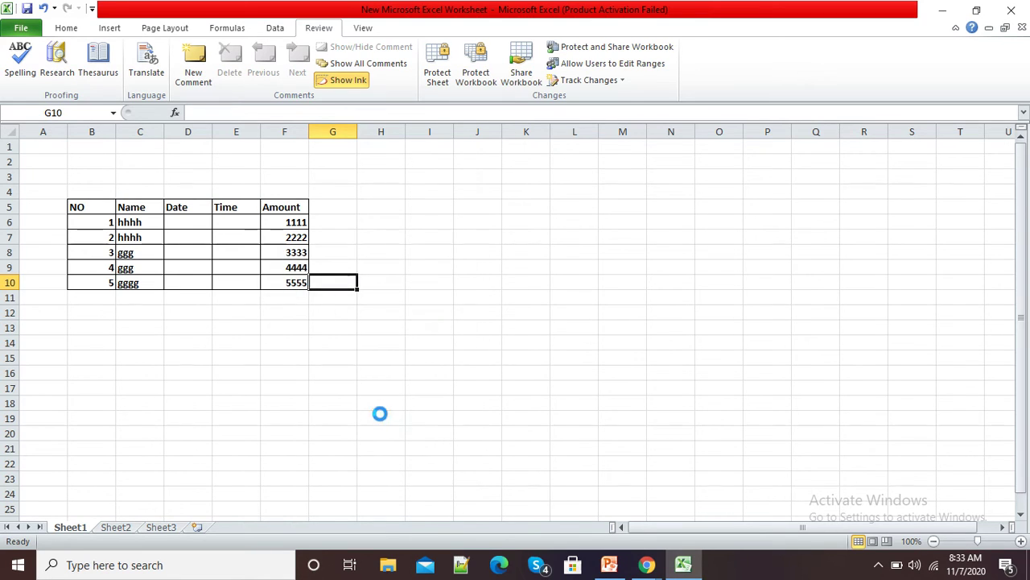
# Try to edit the first Amount value in F6 and the NO header in B5 on the protected sheet
pyautogui.click(466, 370)
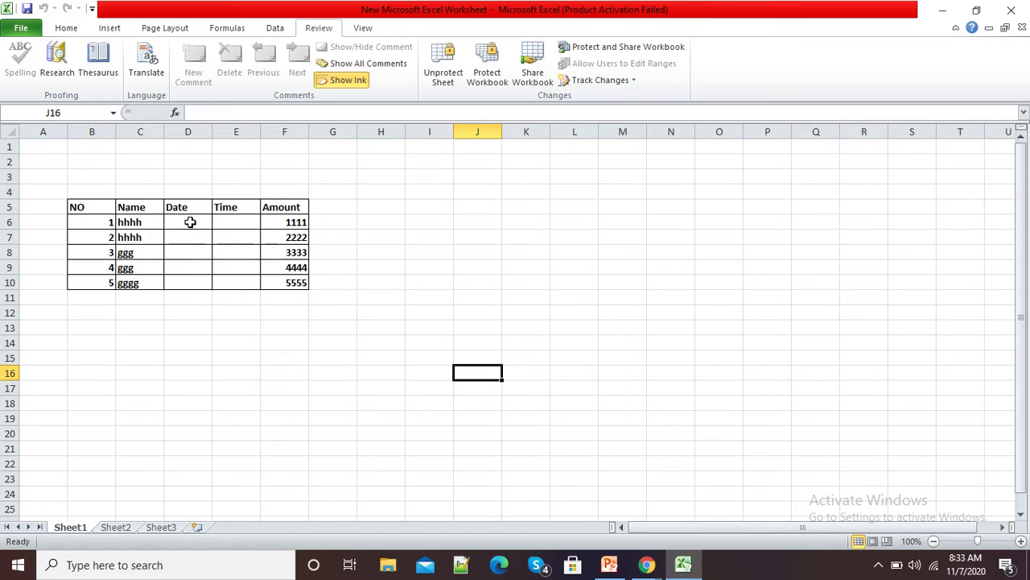
pyautogui.click(278, 223)
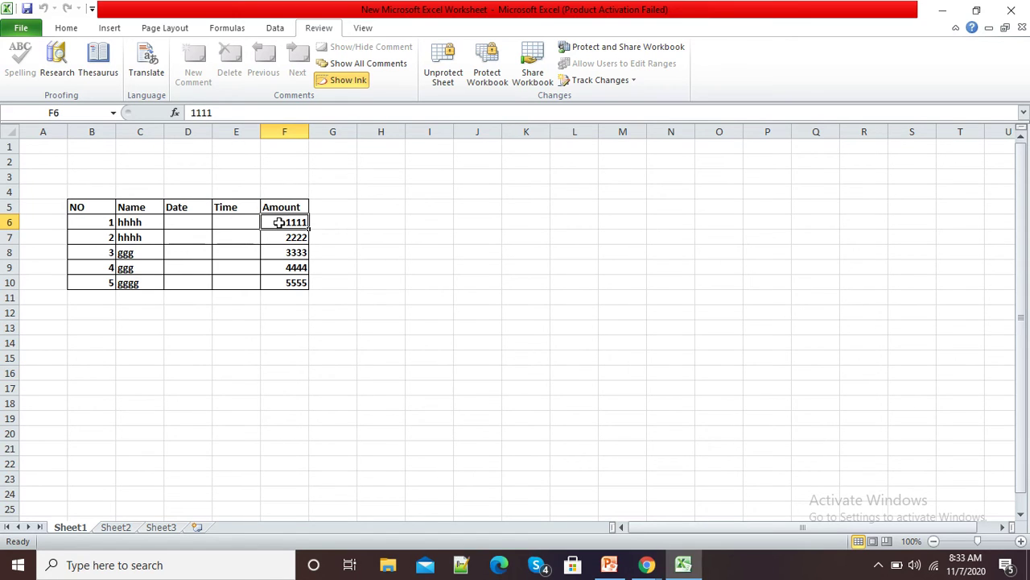
pyautogui.doubleClick(281, 228)
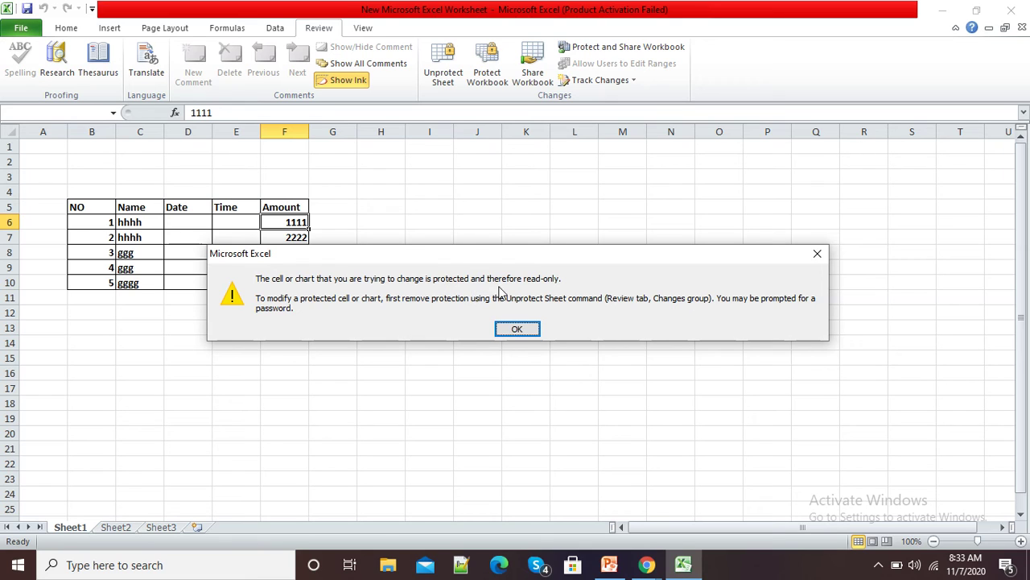
pyautogui.click(519, 328)
pyautogui.doubleClick(89, 208)
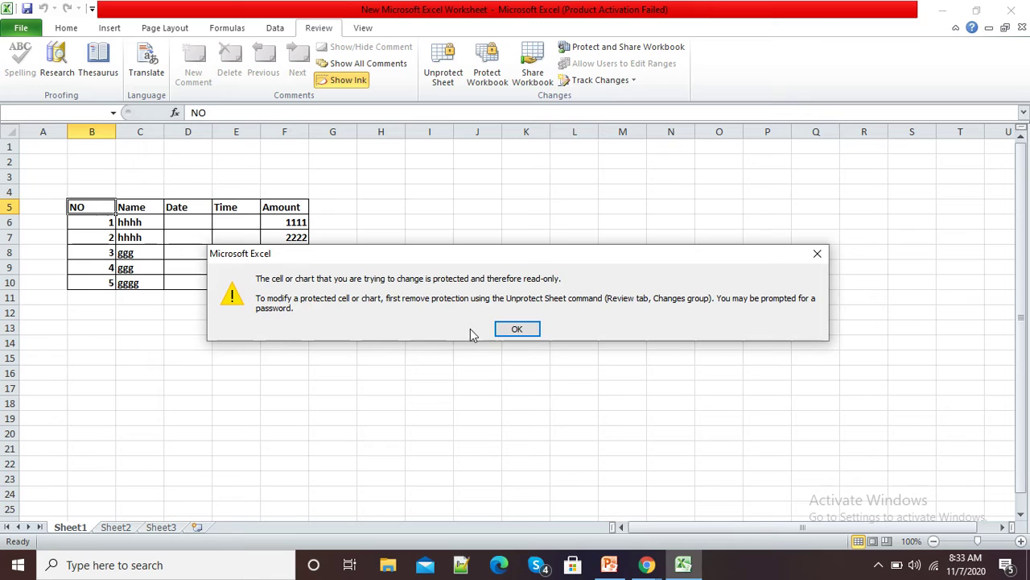
pyautogui.click(504, 329)
# Select B5:F11 and check which formatting, insert, page layout and formula commands are available on the protected sheet
pyautogui.moveTo(84, 203); pyautogui.dragTo(312, 297)
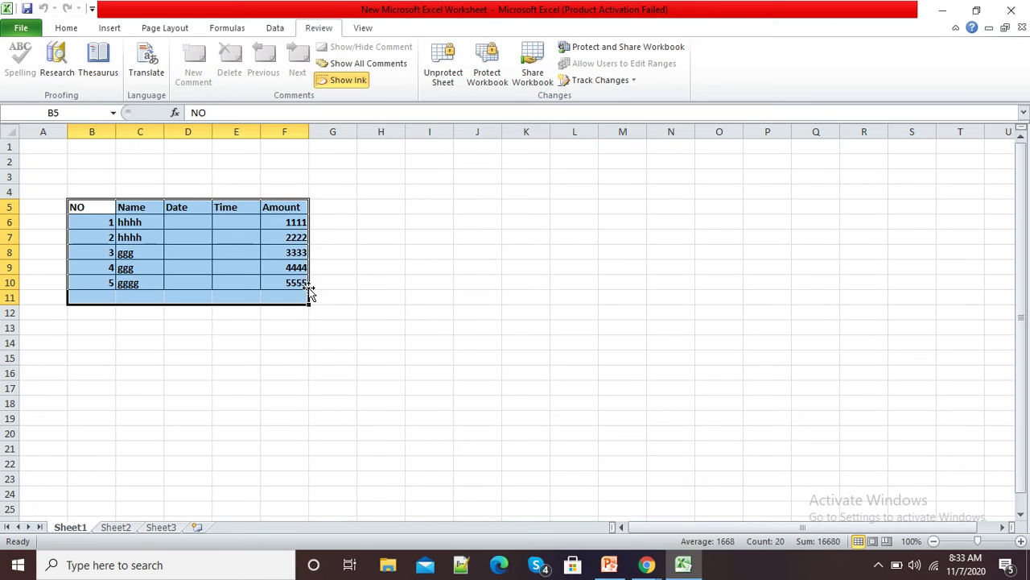
pyautogui.click(71, 33)
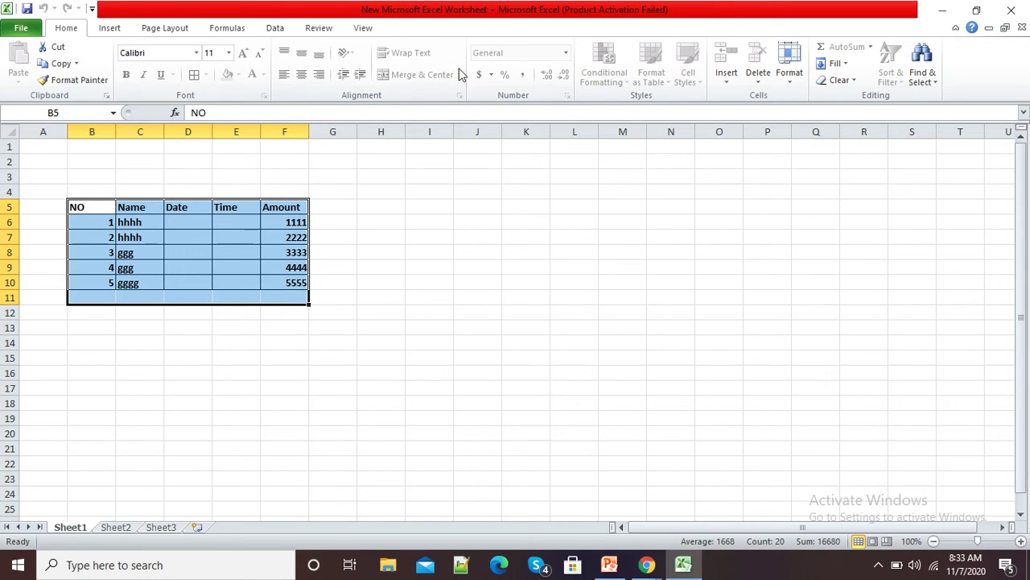
pyautogui.click(111, 29)
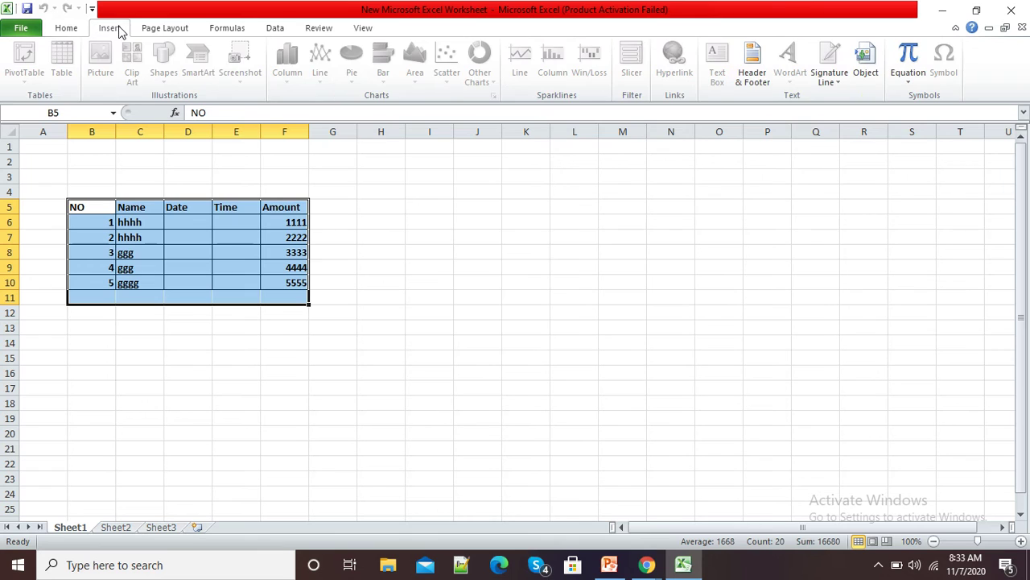
pyautogui.click(172, 31)
pyautogui.click(228, 30)
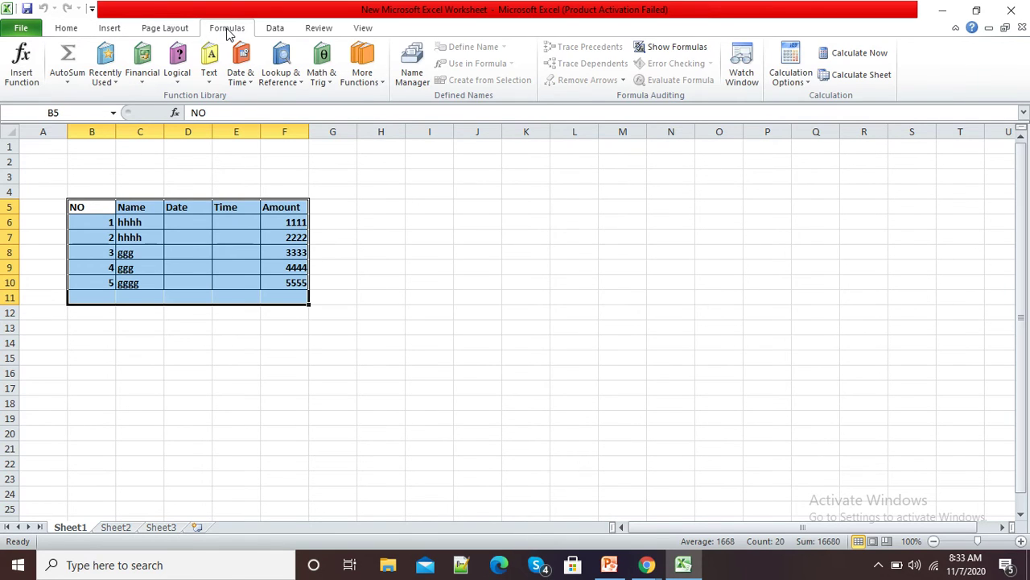
pyautogui.click(102, 29)
pyautogui.click(66, 28)
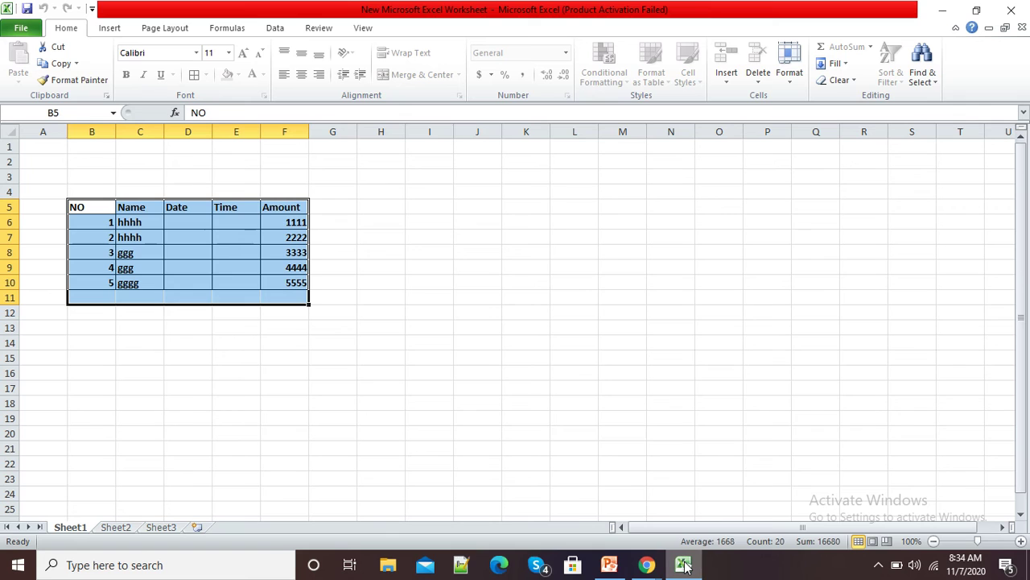
pyautogui.moveTo(685, 566)
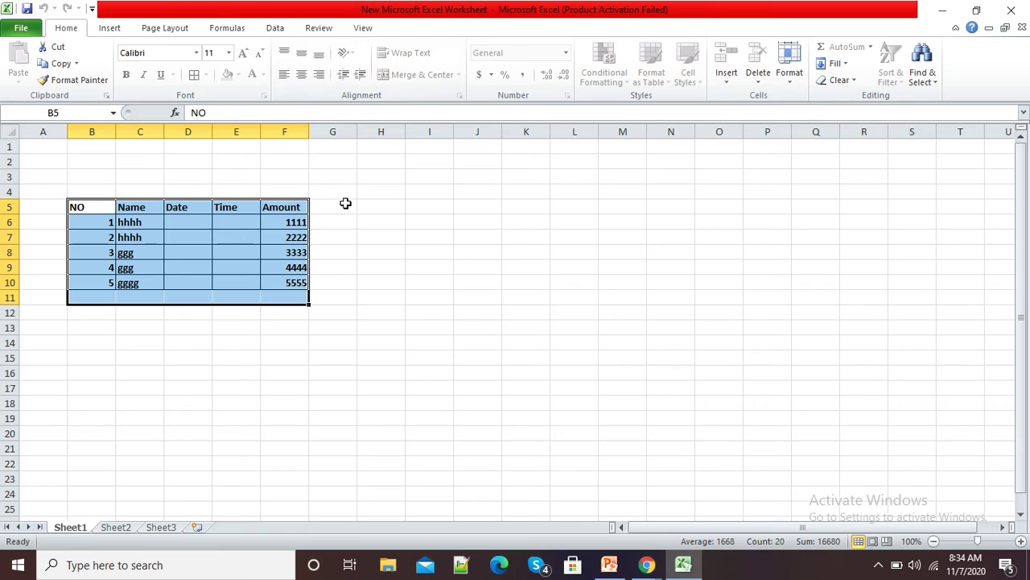
# Remove the protection from Sheet1 by entering the sheet password
pyautogui.click(318, 28)
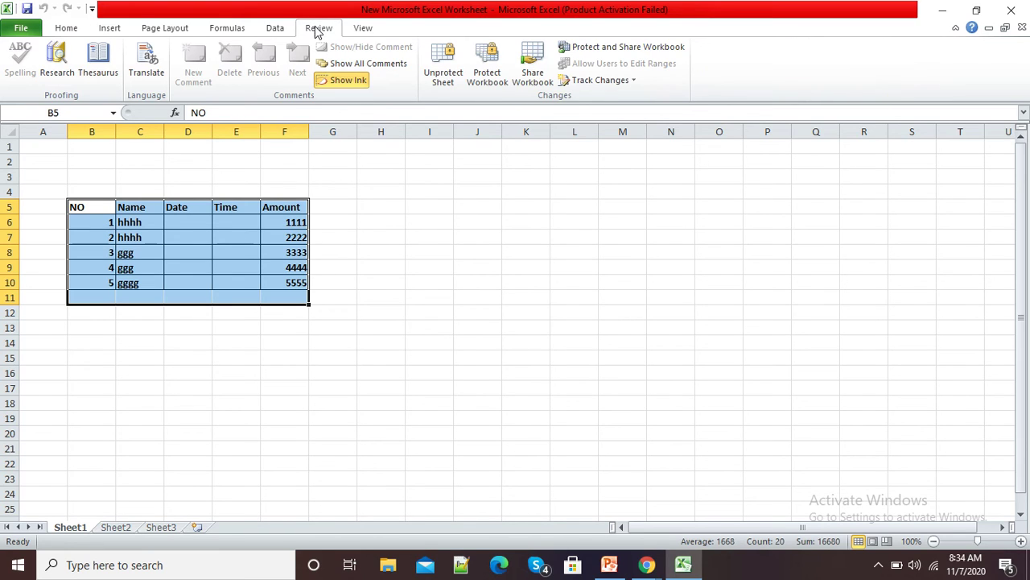
pyautogui.click(444, 80)
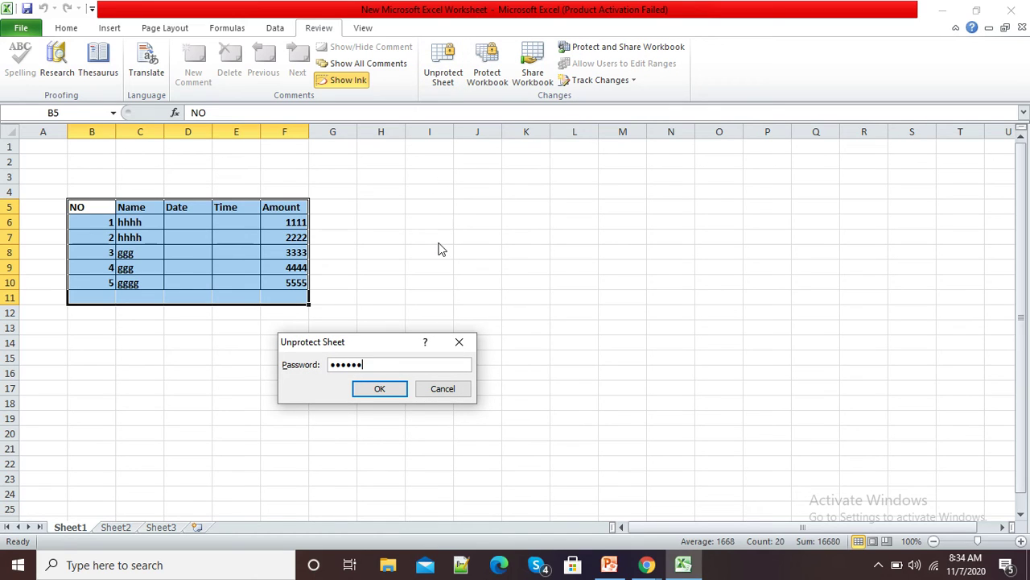
pyautogui.click(382, 389)
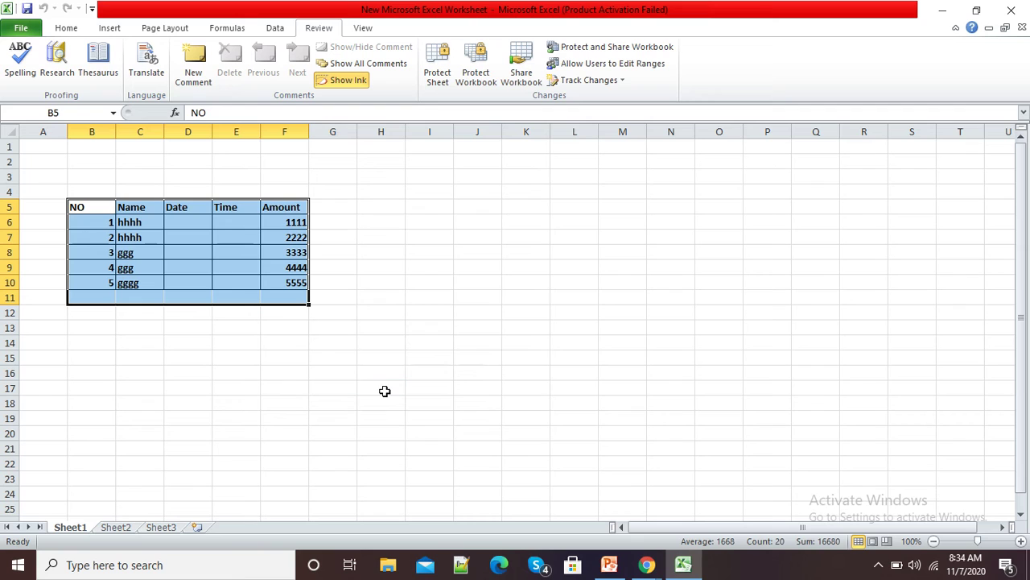
# Format the table range B5:F10 with red font colour and font size 20
pyautogui.click(66, 29)
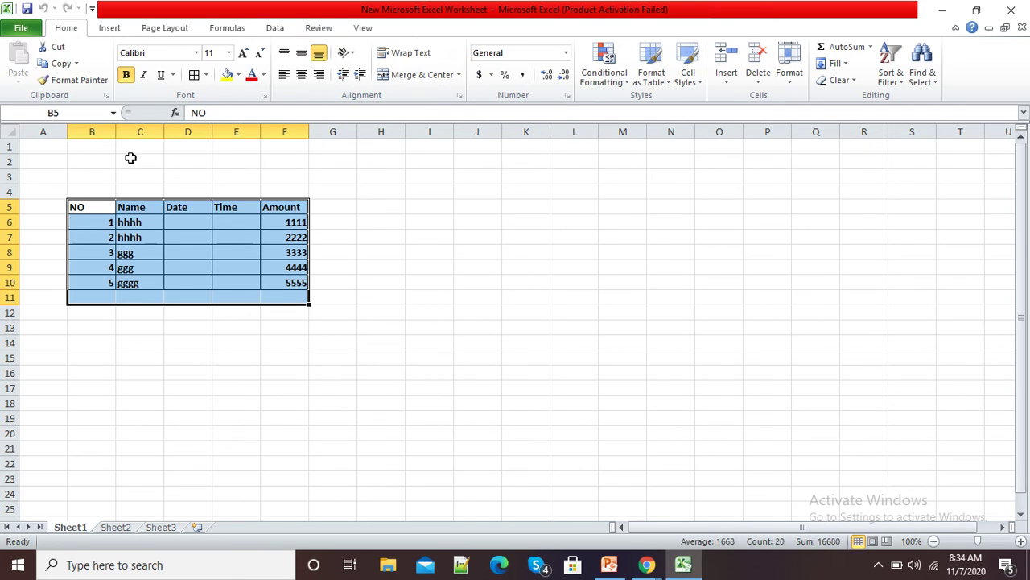
pyautogui.click(186, 349)
pyautogui.moveTo(89, 211); pyautogui.dragTo(285, 284)
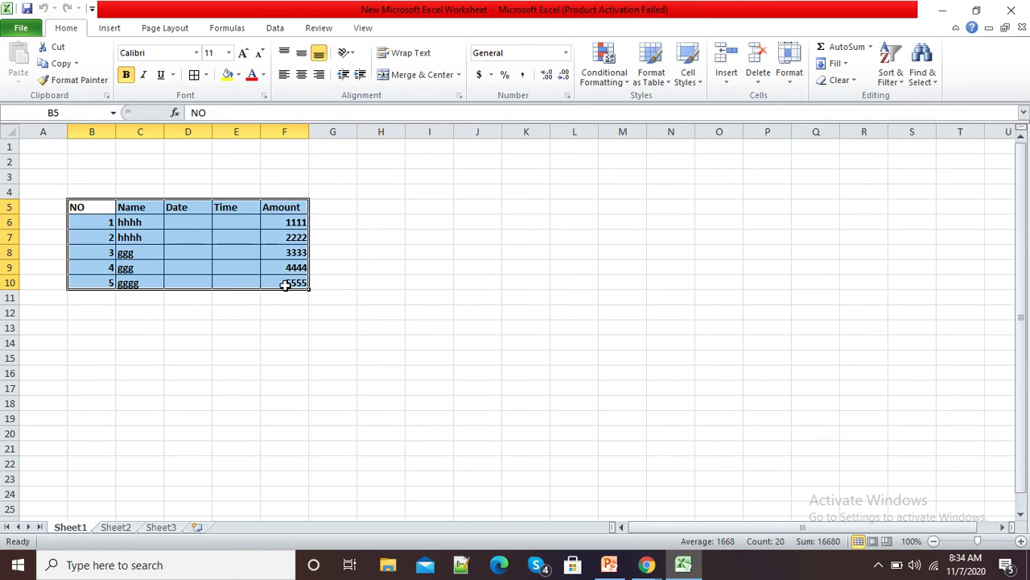
pyautogui.click(252, 75)
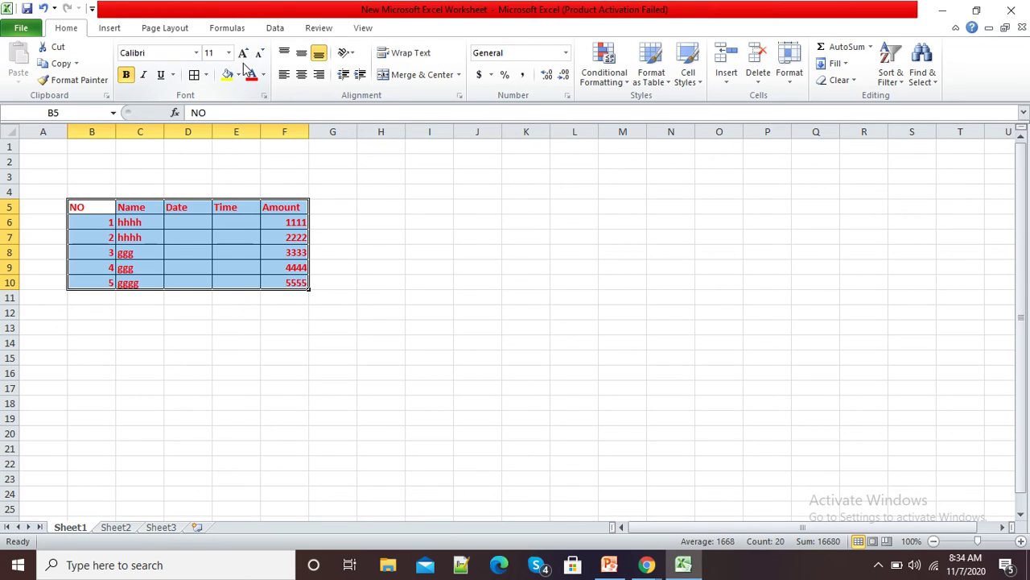
pyautogui.click(229, 52)
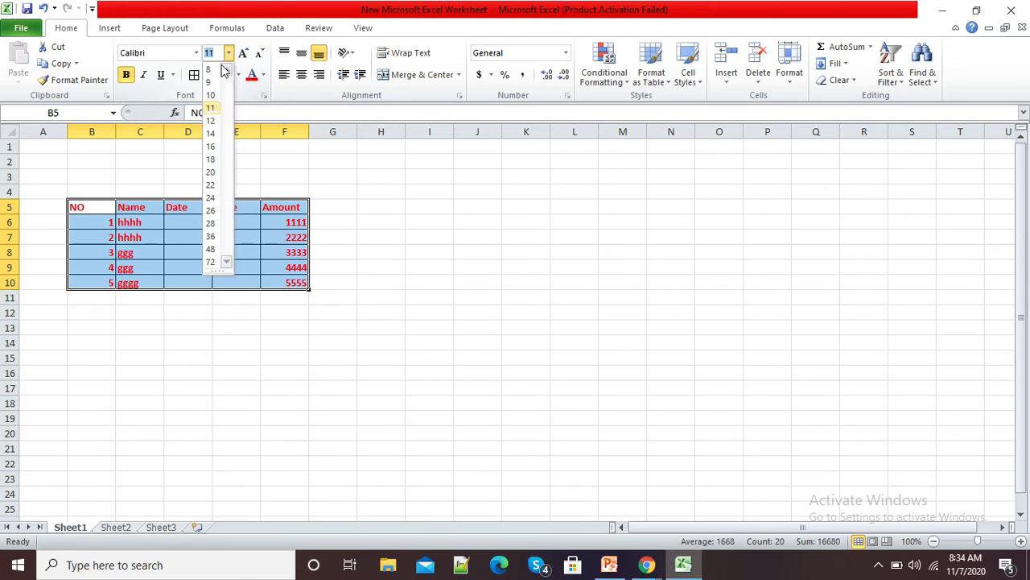
pyautogui.click(210, 174)
pyautogui.click(374, 272)
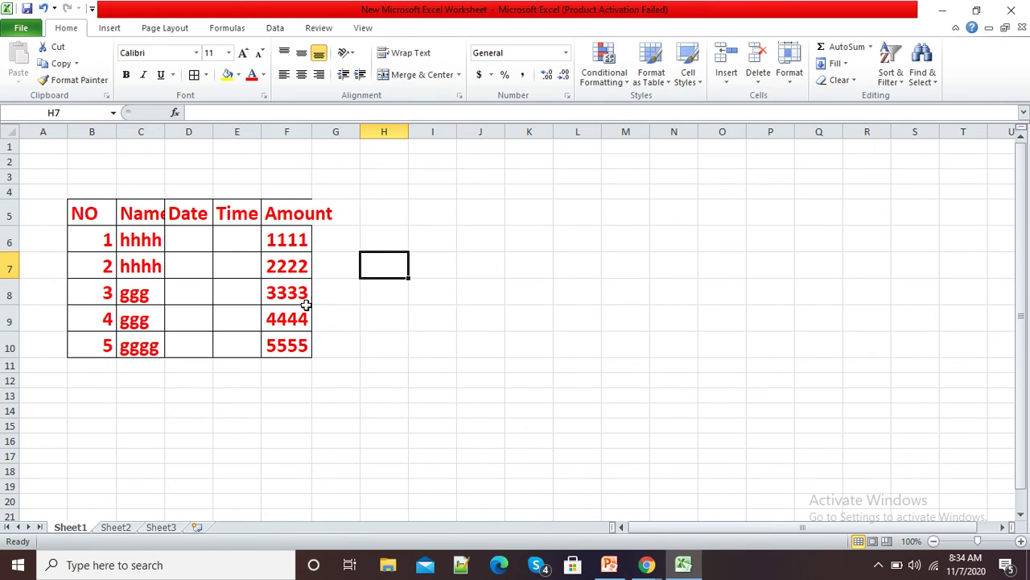
# Protect the workbook structure with a password and re-enter the password to confirm
pyautogui.click(317, 29)
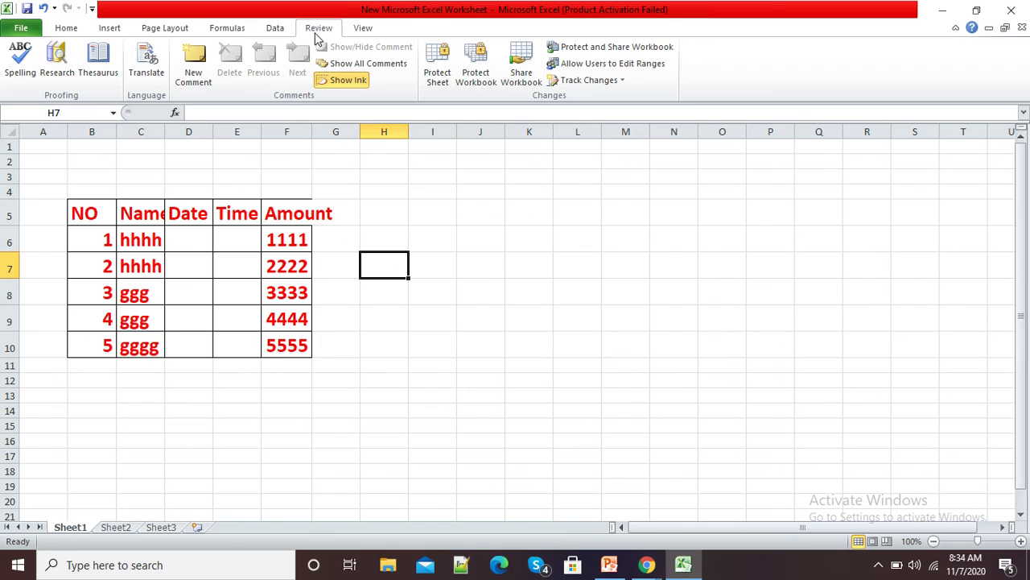
pyautogui.click(475, 70)
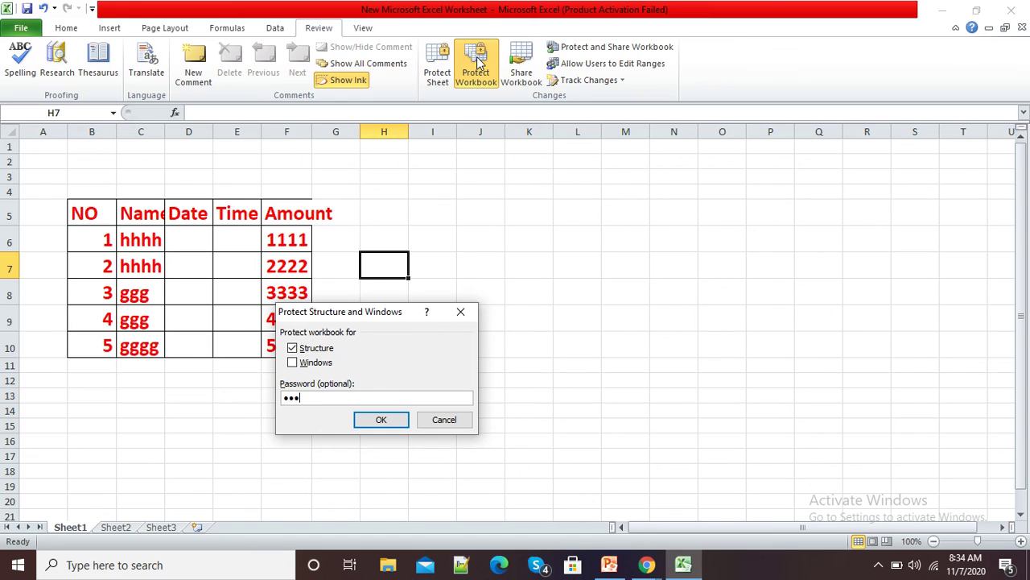
pyautogui.click(385, 420)
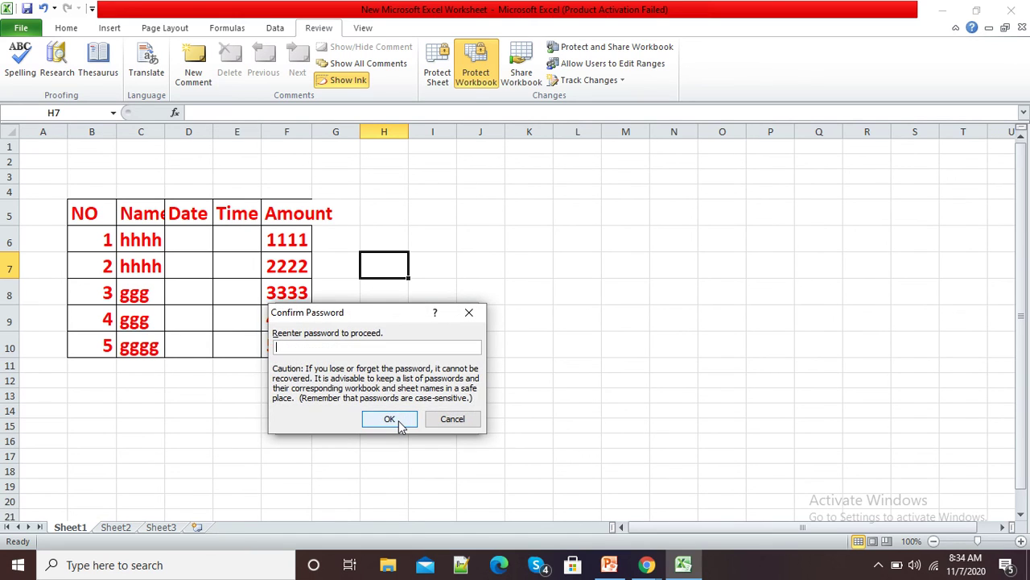
pyautogui.click(398, 423)
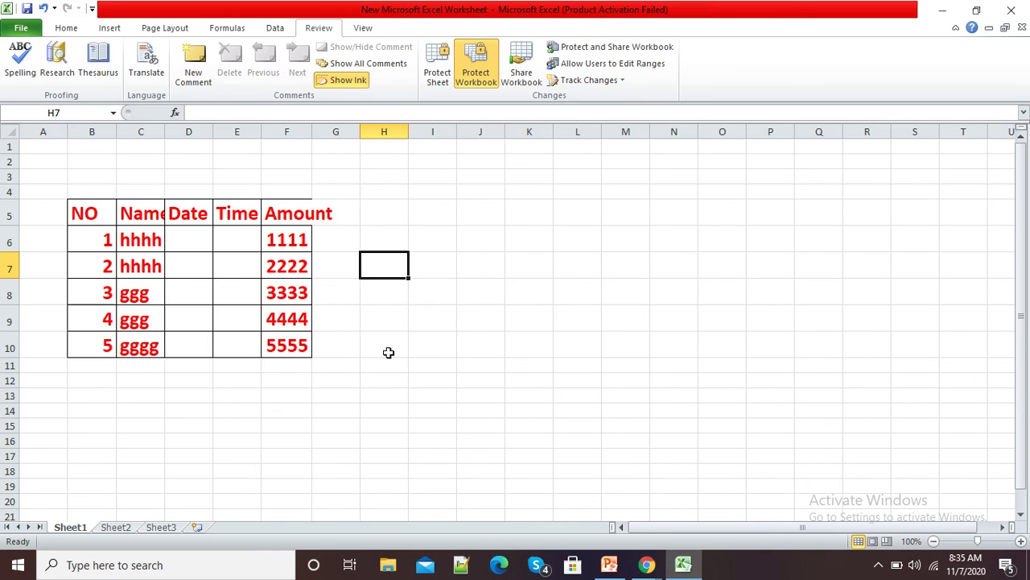
pyautogui.moveTo(647, 564)
pyautogui.click(658, 528)
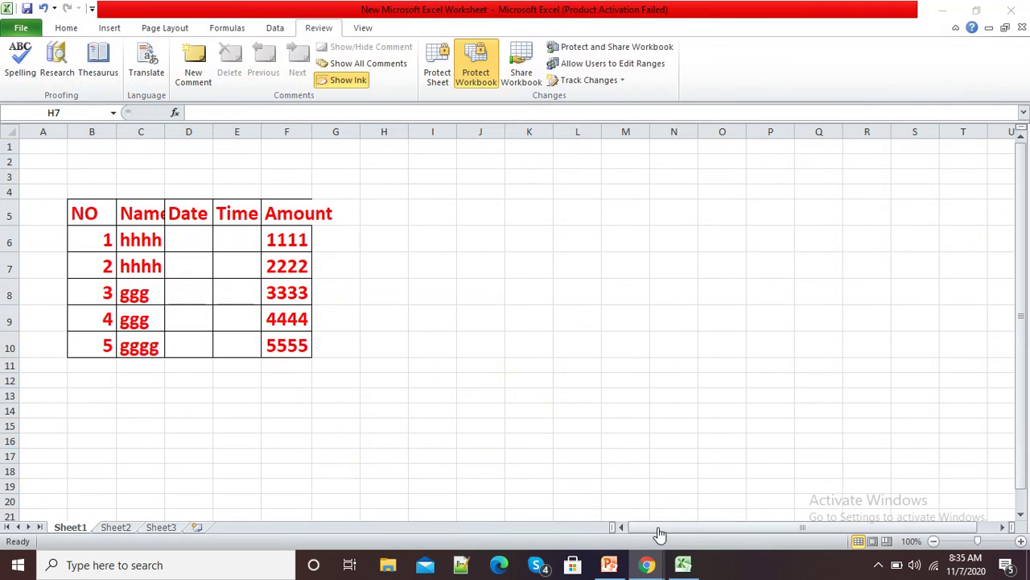